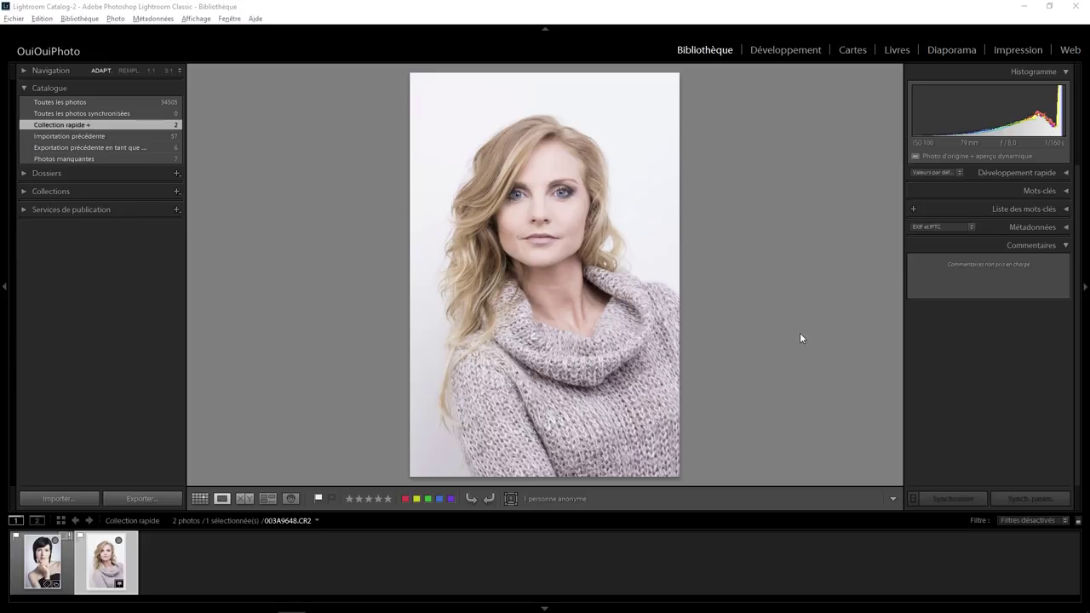
Show the blonde portrait in Develop's Reference View with the brunette portrait as reference.
click(789, 49)
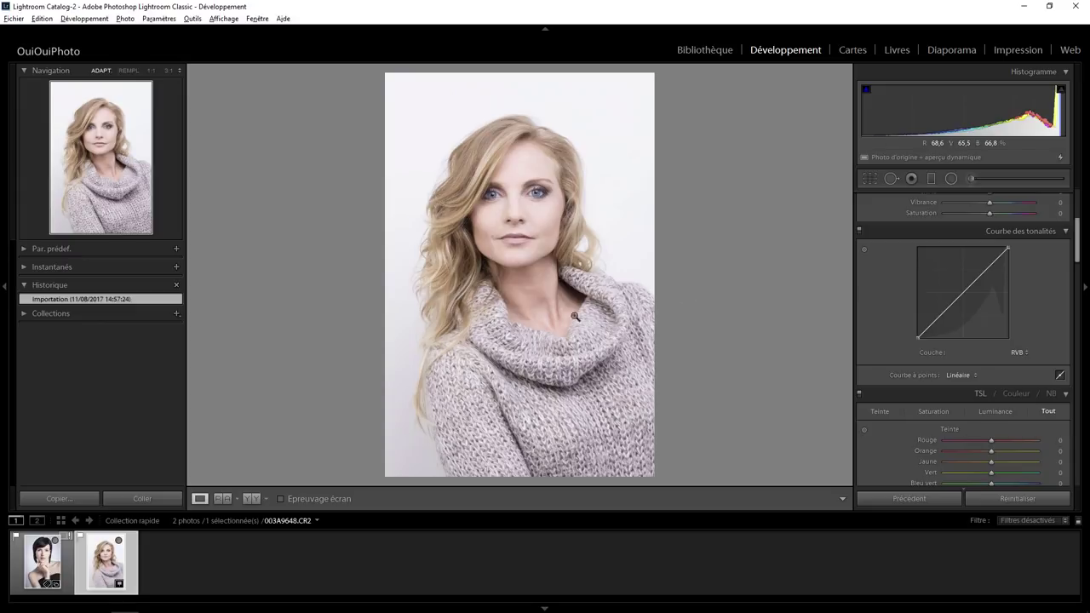
click(224, 497)
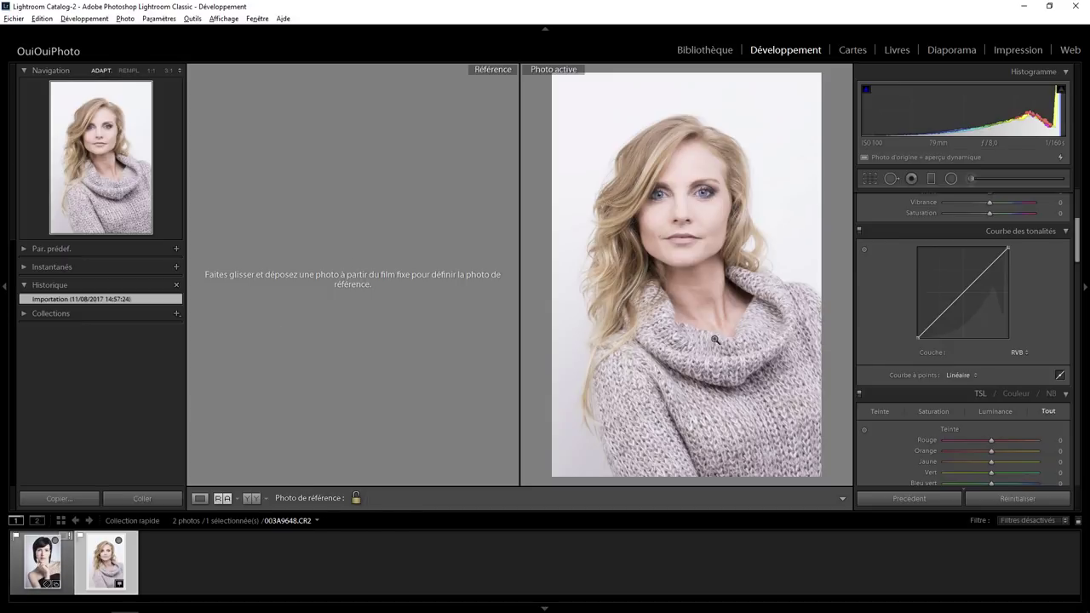
drag(43, 562, 357, 242)
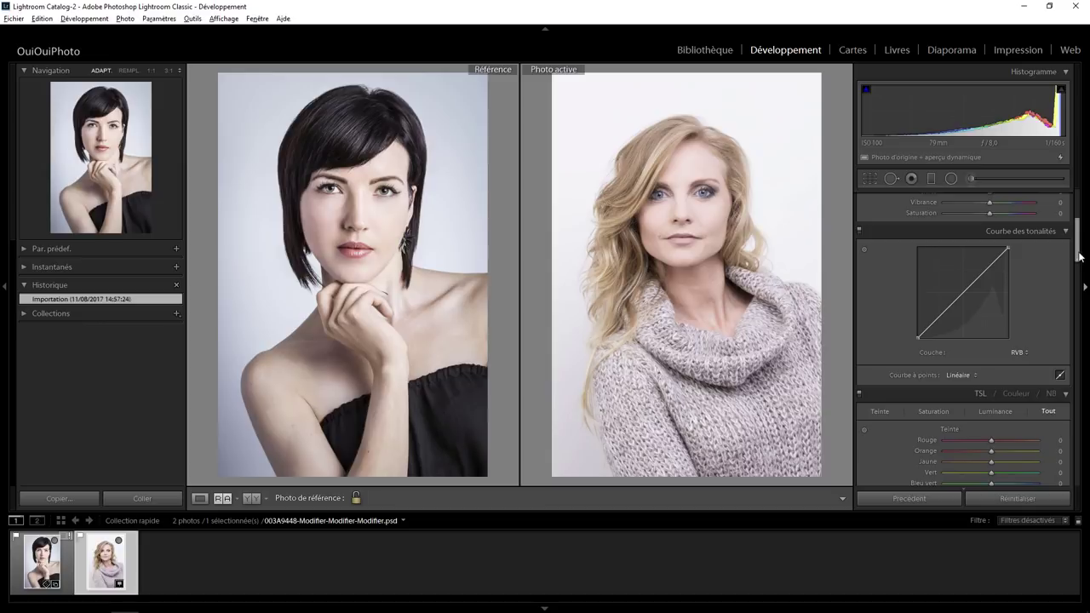
Cool the white balance temperature and add a -15 vignette to darken the corners.
drag(1079, 253, 1079, 213)
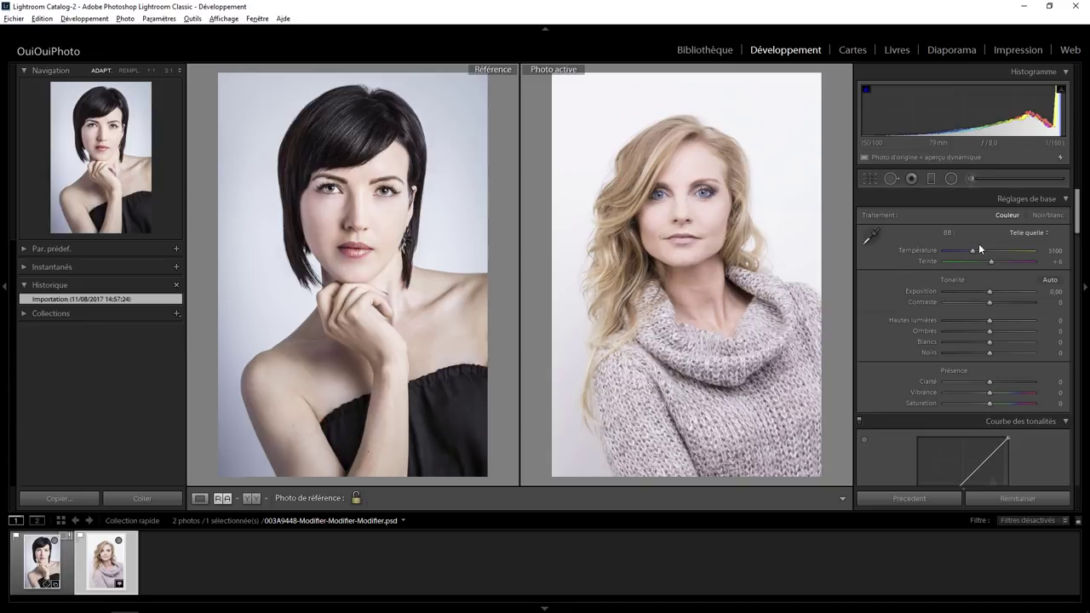
drag(974, 249, 964, 250)
drag(1080, 227, 1085, 457)
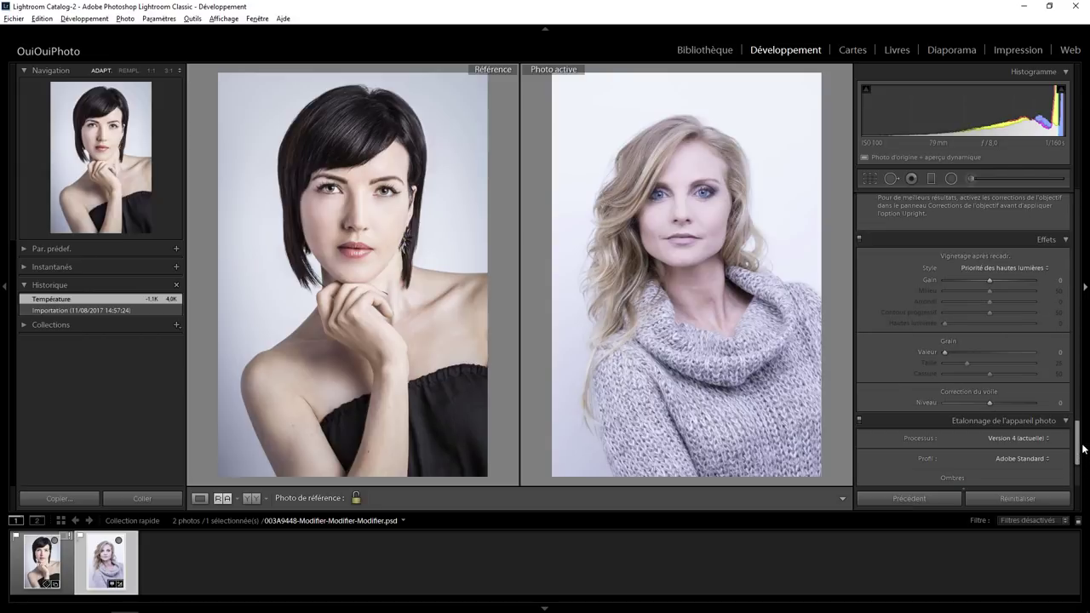
drag(1078, 438, 1078, 416)
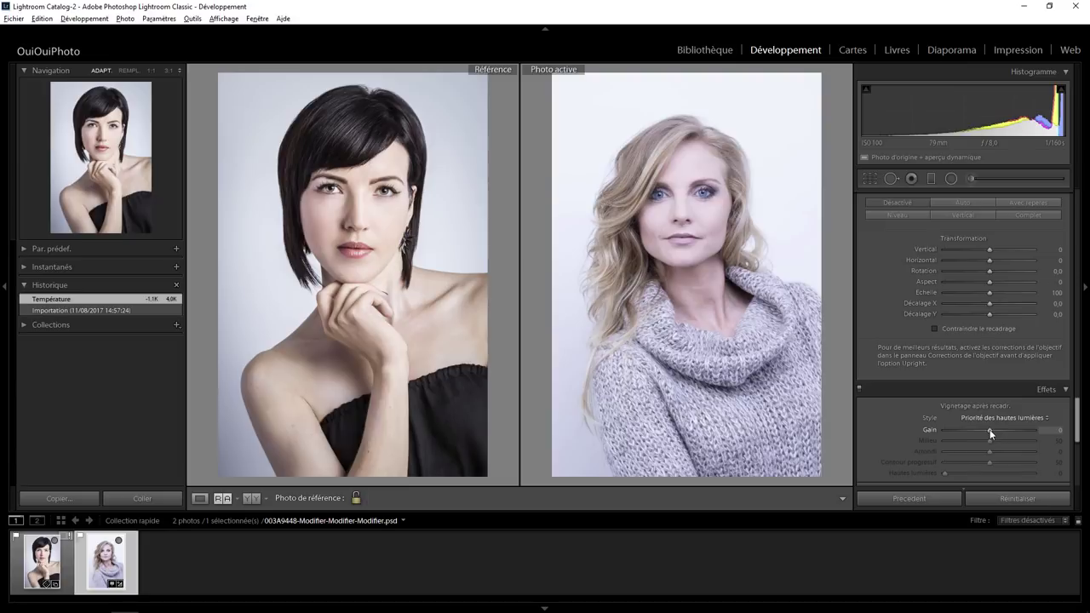
drag(990, 430, 983, 431)
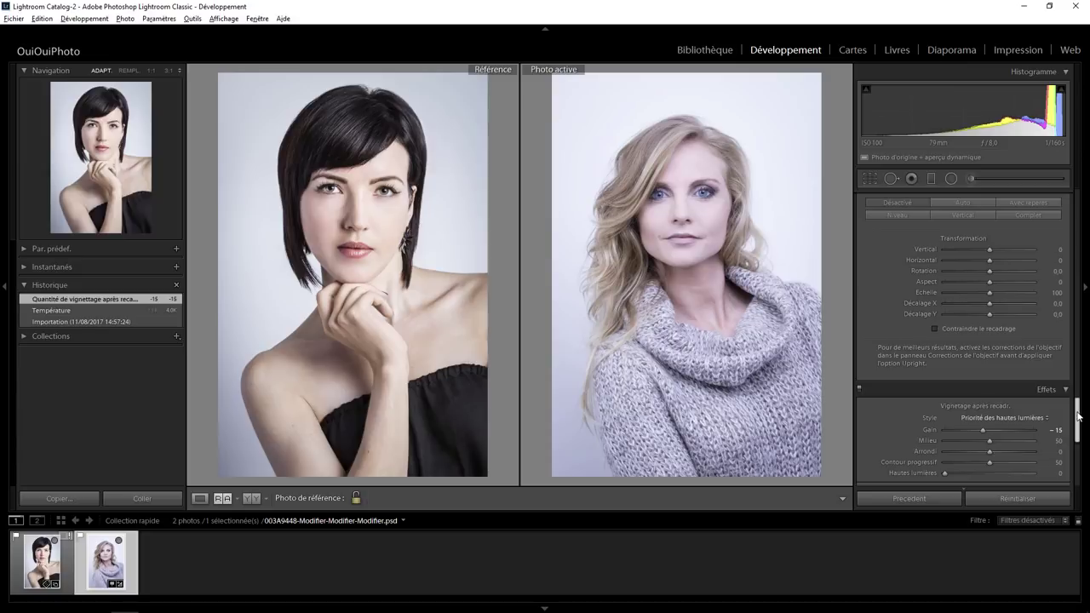
Set the temperature to 4866 and select the Radial Filter tool.
drag(1078, 415, 1078, 210)
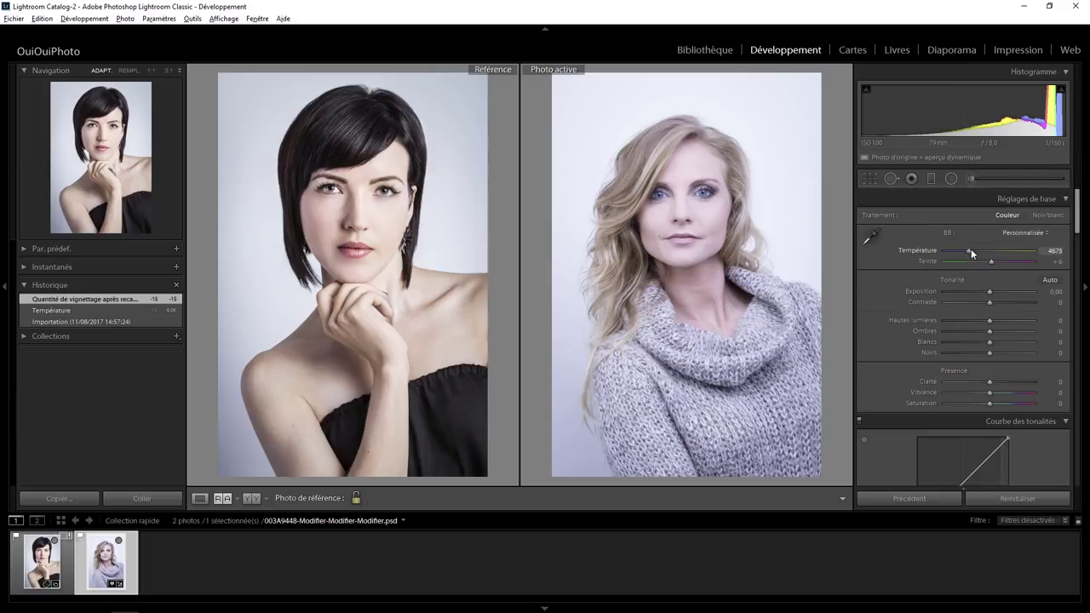
drag(971, 249, 974, 249)
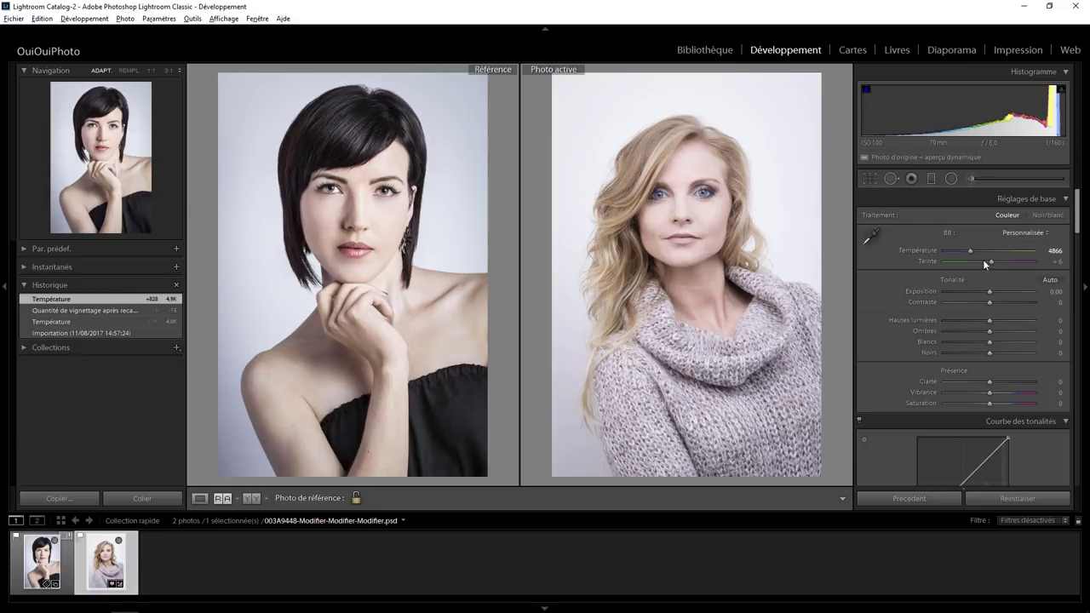
click(952, 181)
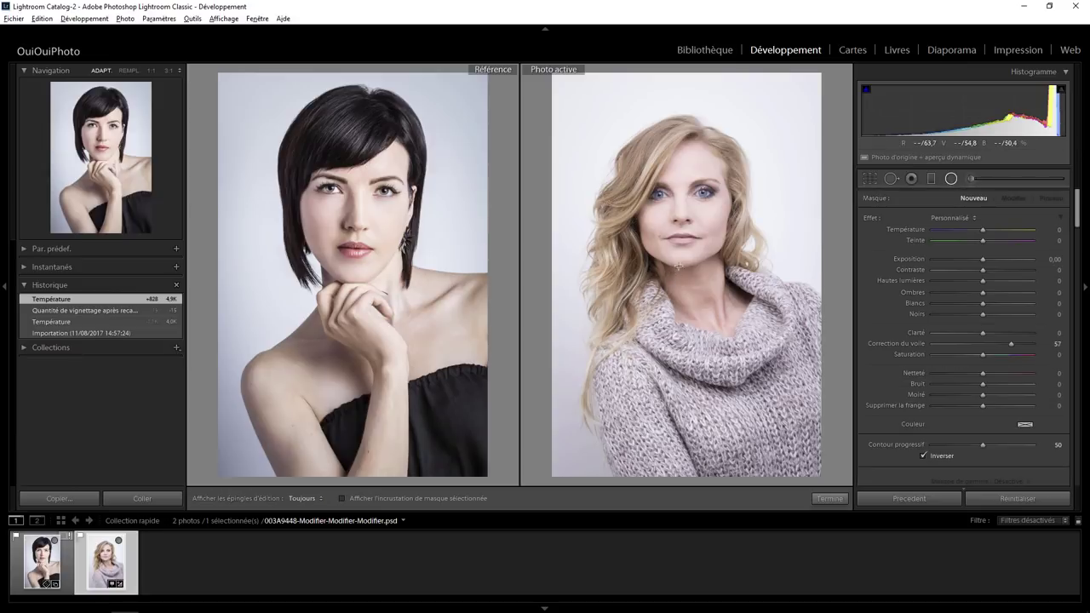
Draw a radial filter over the model with dehaze reset, -0.82 exposure and Invert off.
mouse_move(686, 264)
mouse_down()
mouse_move(791, 423)
mouse_move(806, 419)
mouse_up()
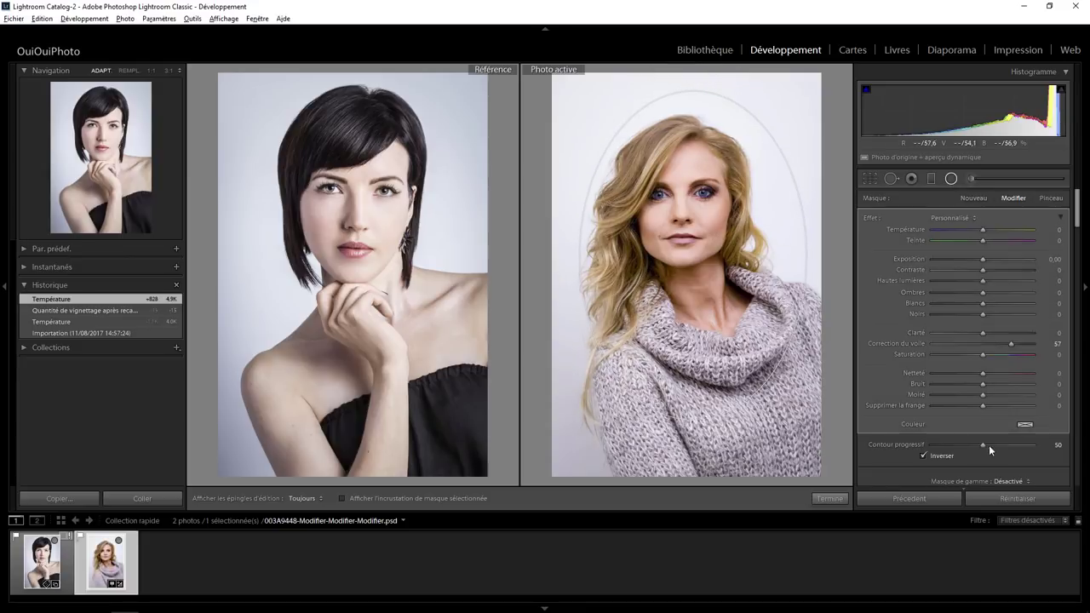
double_click(1012, 342)
drag(983, 259, 973, 259)
click(936, 456)
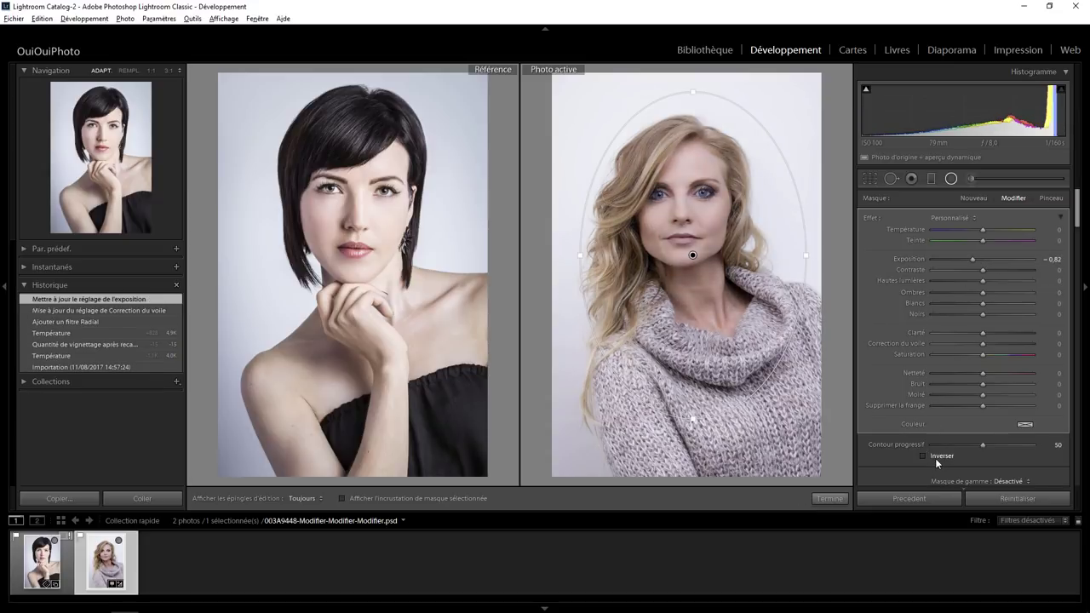
Tint the radial filter pale cyan (hue 185) and return to the Library.
click(1025, 425)
mouse_move(920, 433)
mouse_down()
mouse_move(903, 439)
mouse_move(898, 467)
mouse_up()
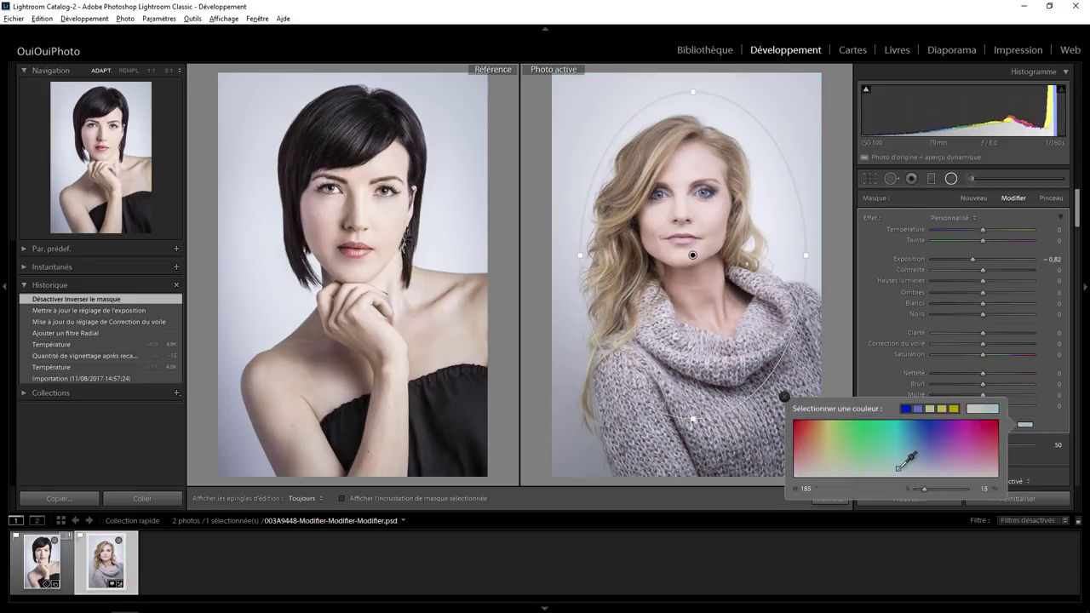
click(785, 395)
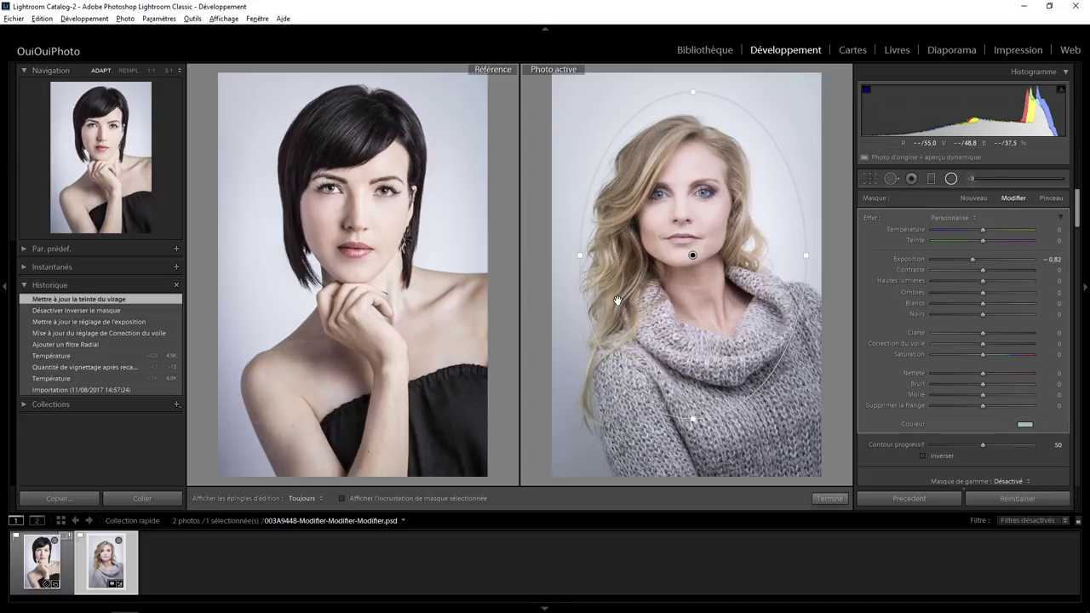
click(703, 51)
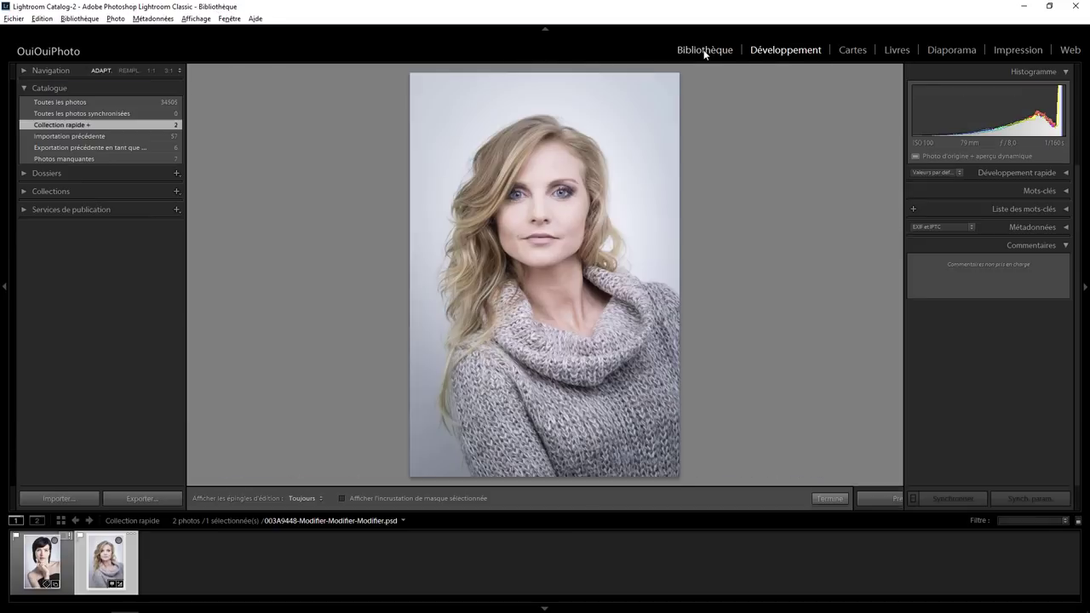
Drag the brunette thumbnail into the reference pane again in Develop.
click(781, 51)
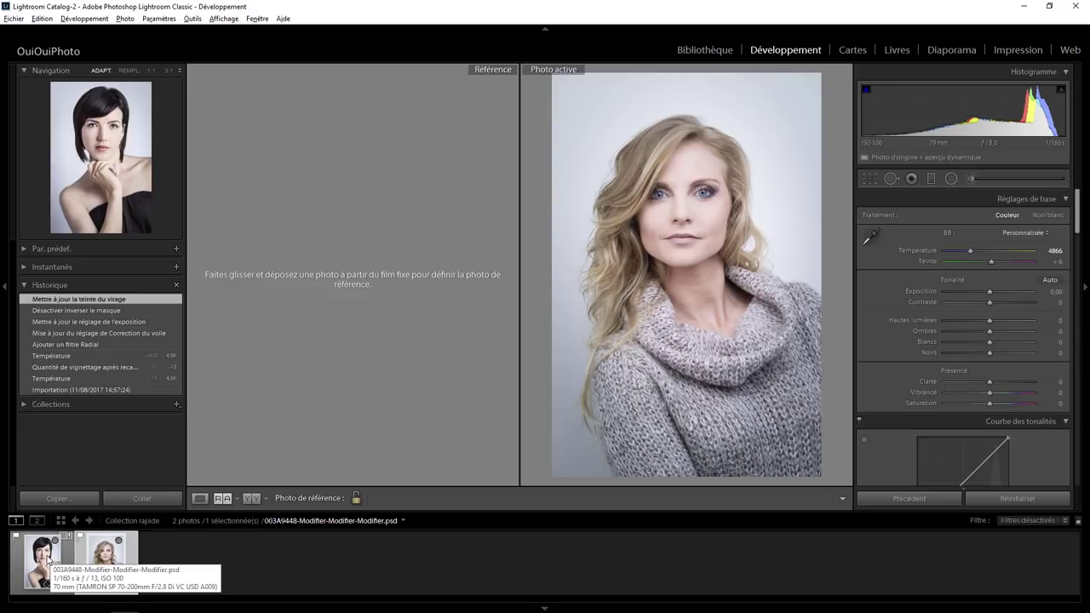
drag(48, 562, 344, 268)
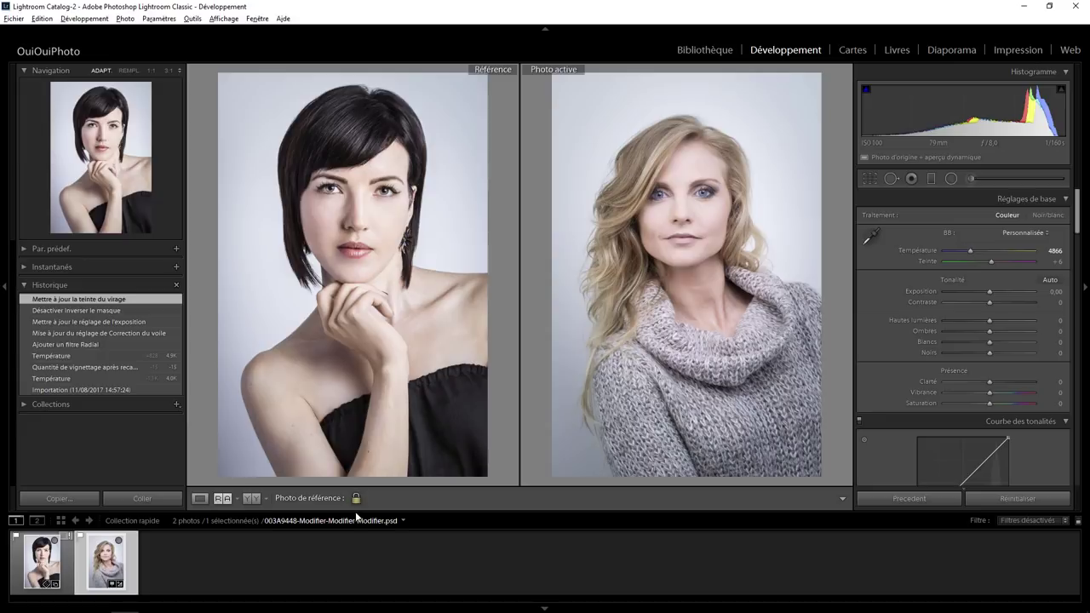
click(716, 50)
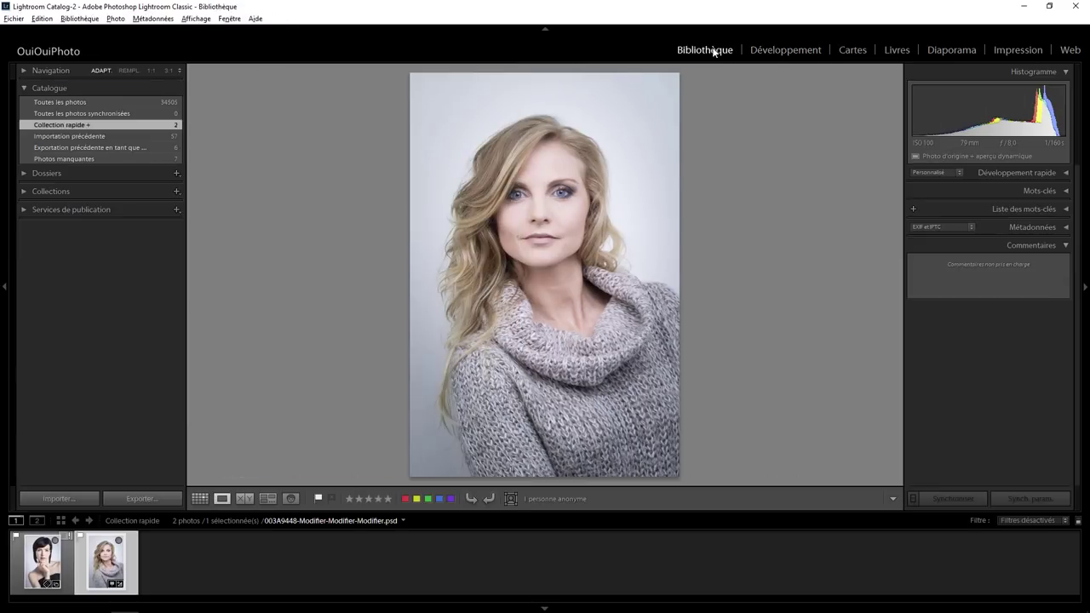
click(787, 50)
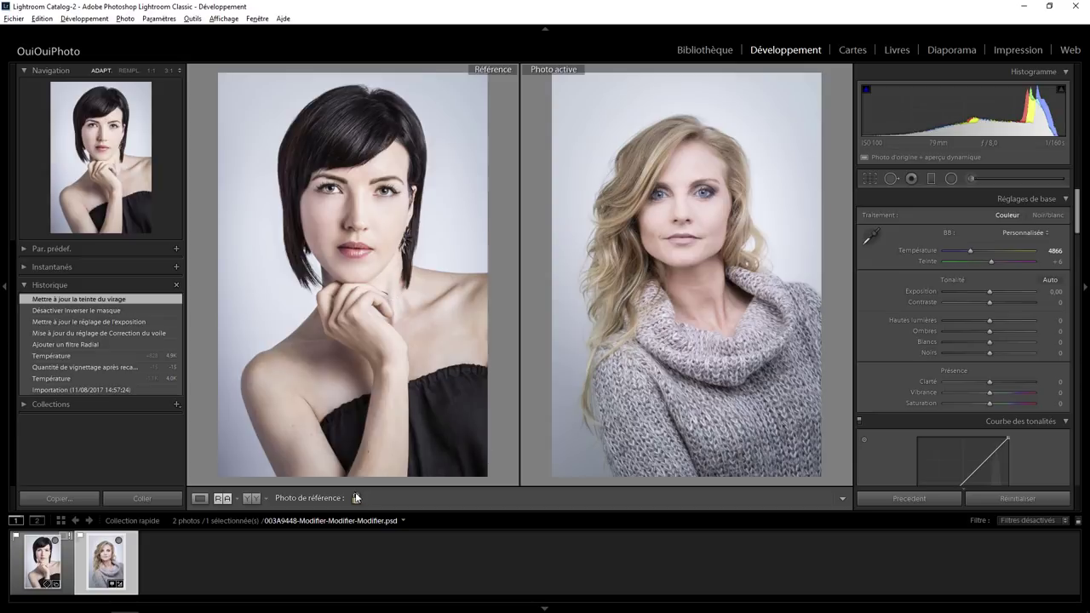
Make the brunette thumbnail the reference photo from the Library's right-click menu.
click(706, 51)
right_click(50, 564)
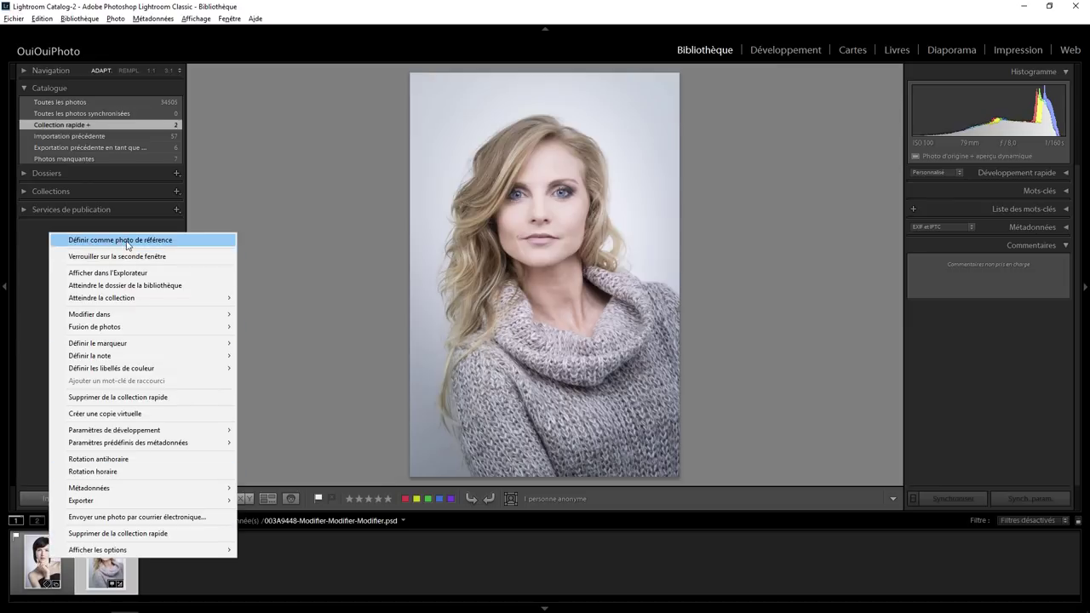
click(128, 245)
click(787, 50)
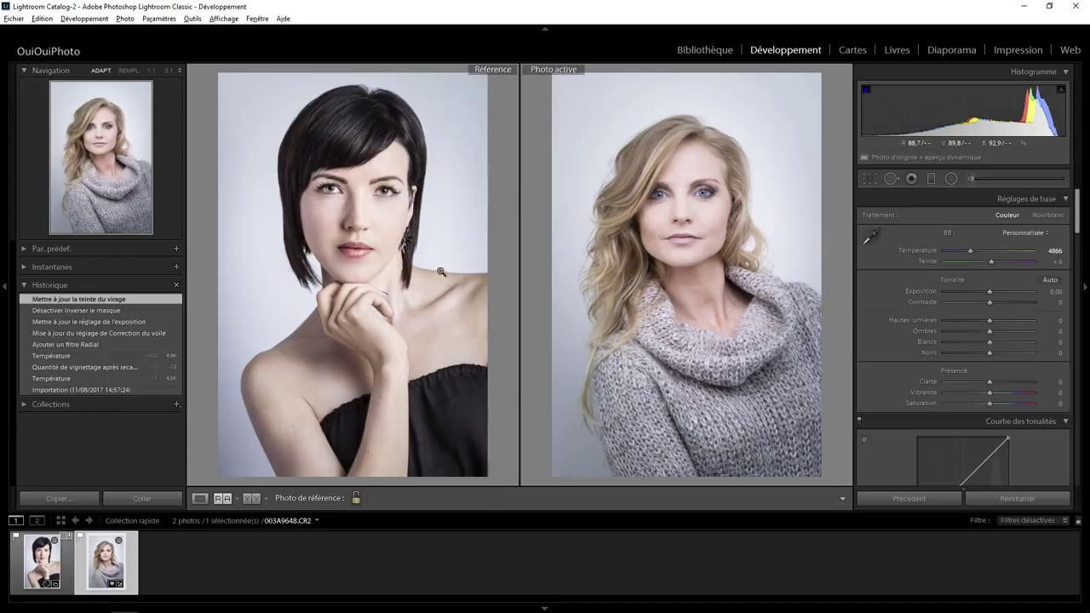
Reassign the brunette portrait as reference in the Library and view the comparison in Develop.
click(702, 51)
click(766, 49)
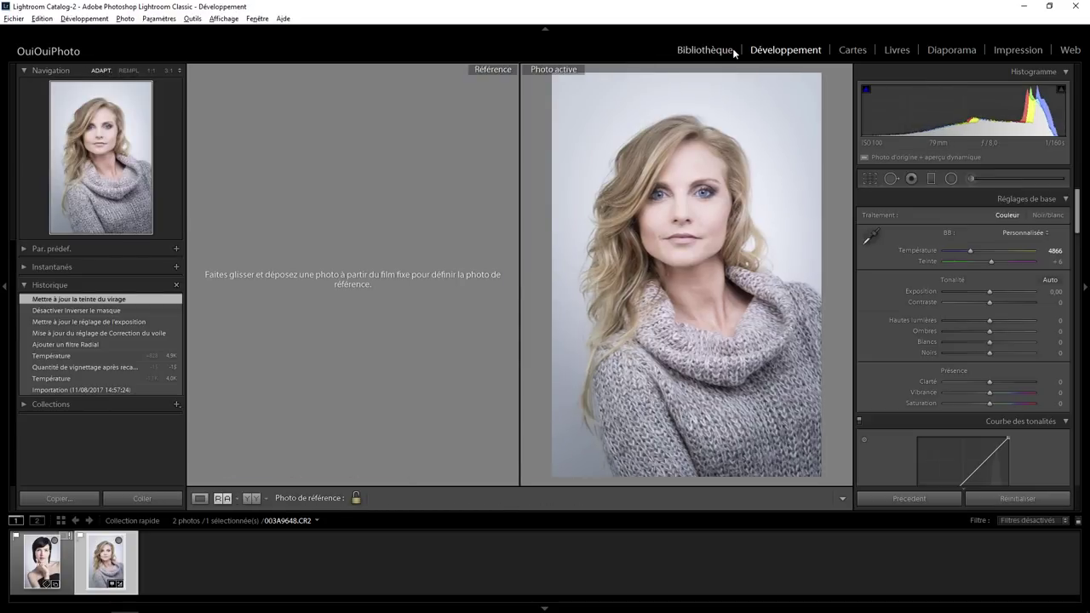
click(731, 51)
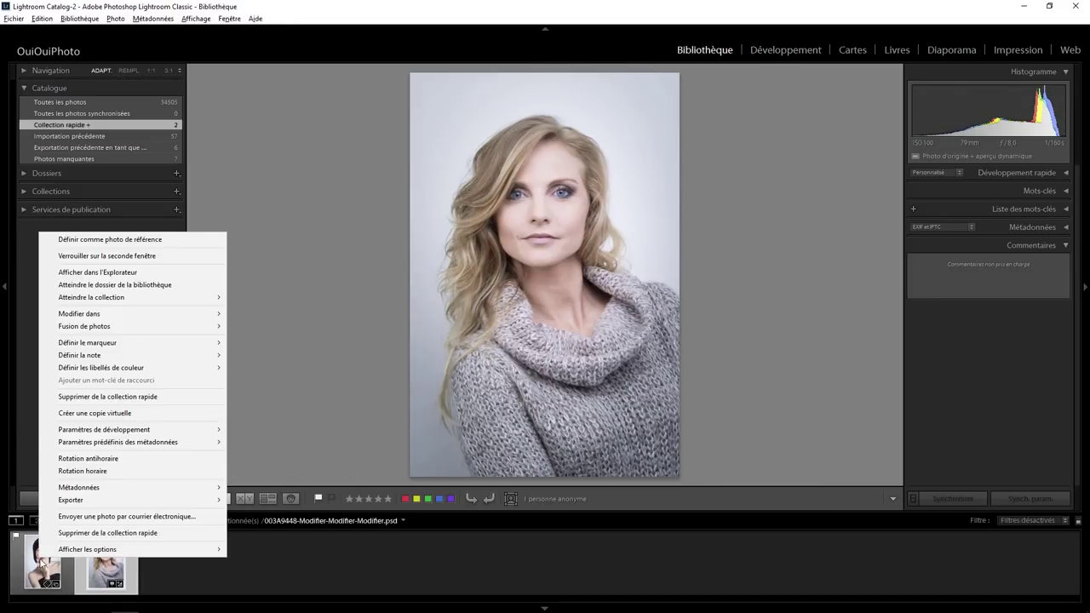
right_click(40, 561)
click(128, 240)
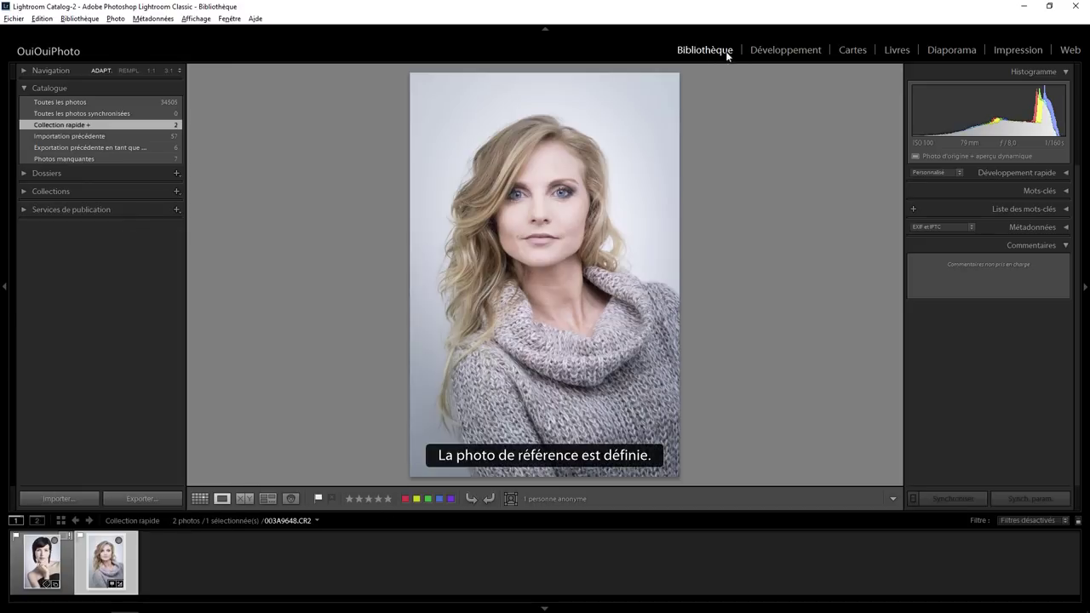
click(770, 50)
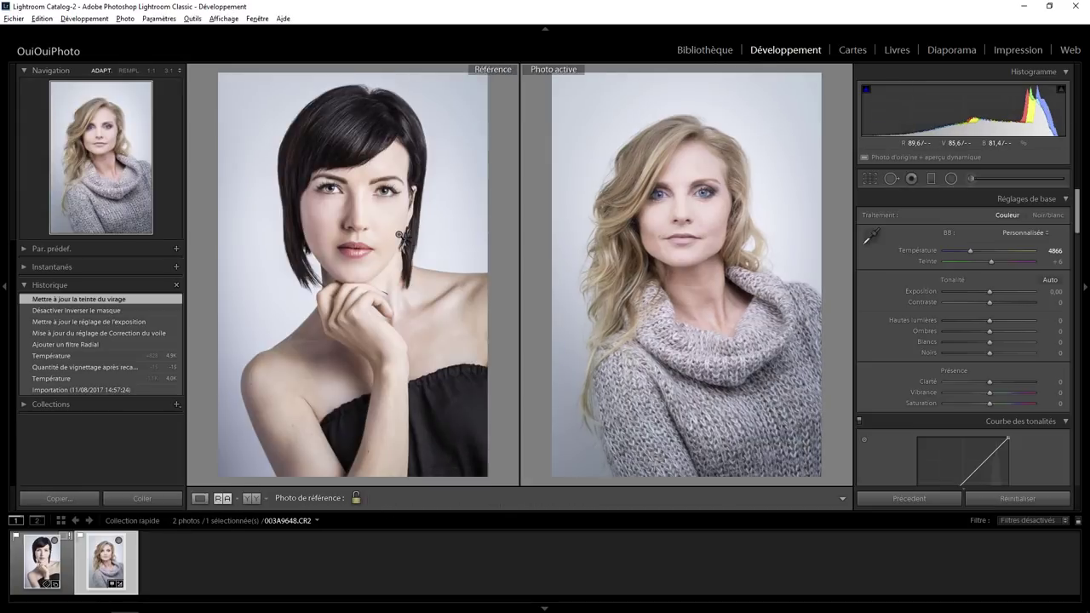
click(239, 499)
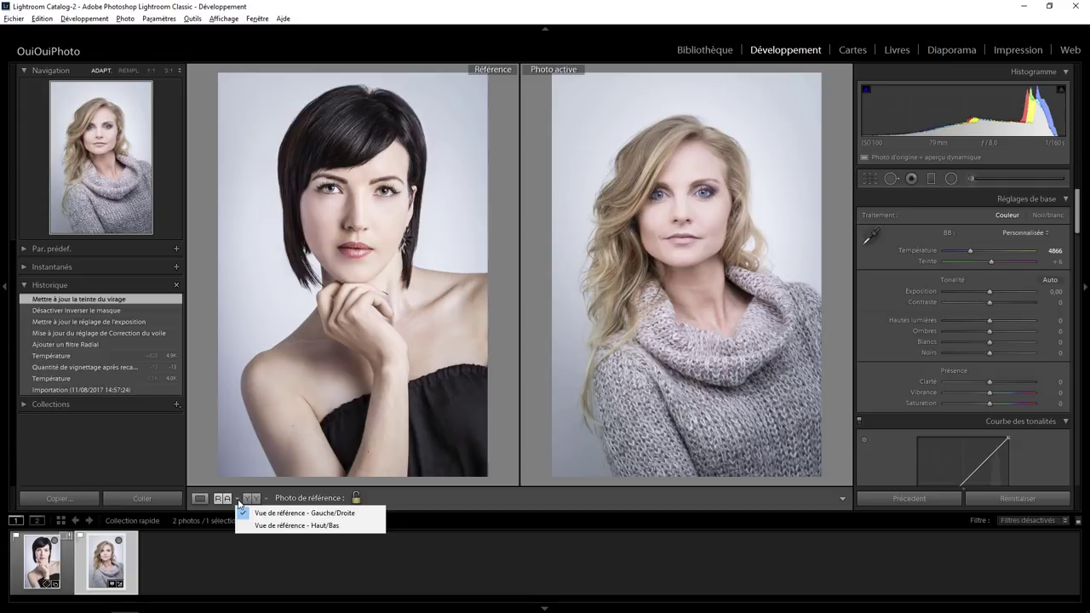
click(297, 526)
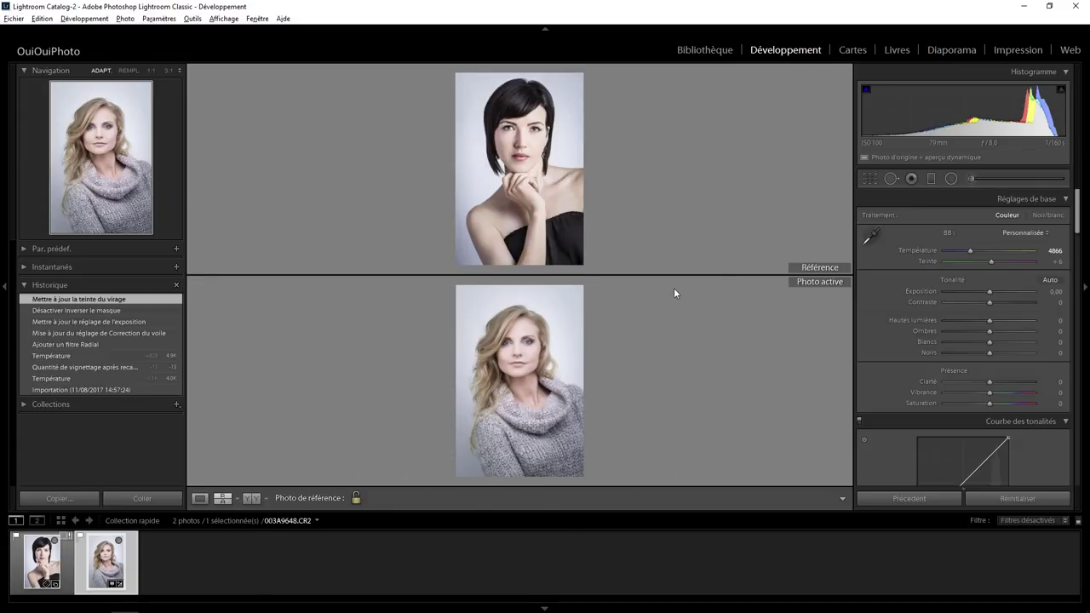
click(238, 499)
click(255, 513)
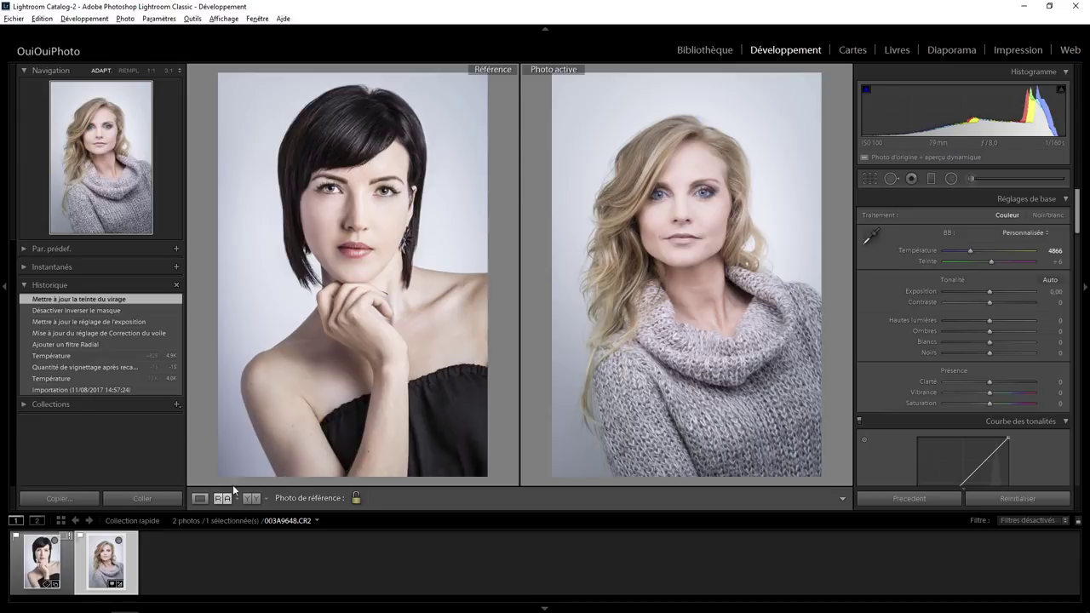
Toggle Loupe and back to Reference View, then choose Crop, triggering the exit warning.
click(199, 498)
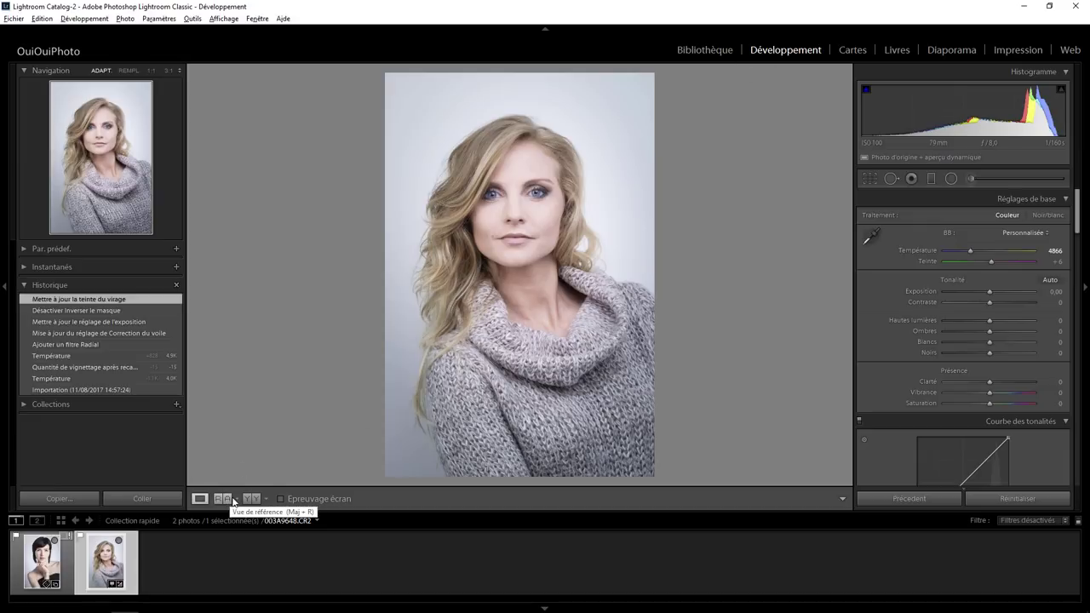
click(232, 499)
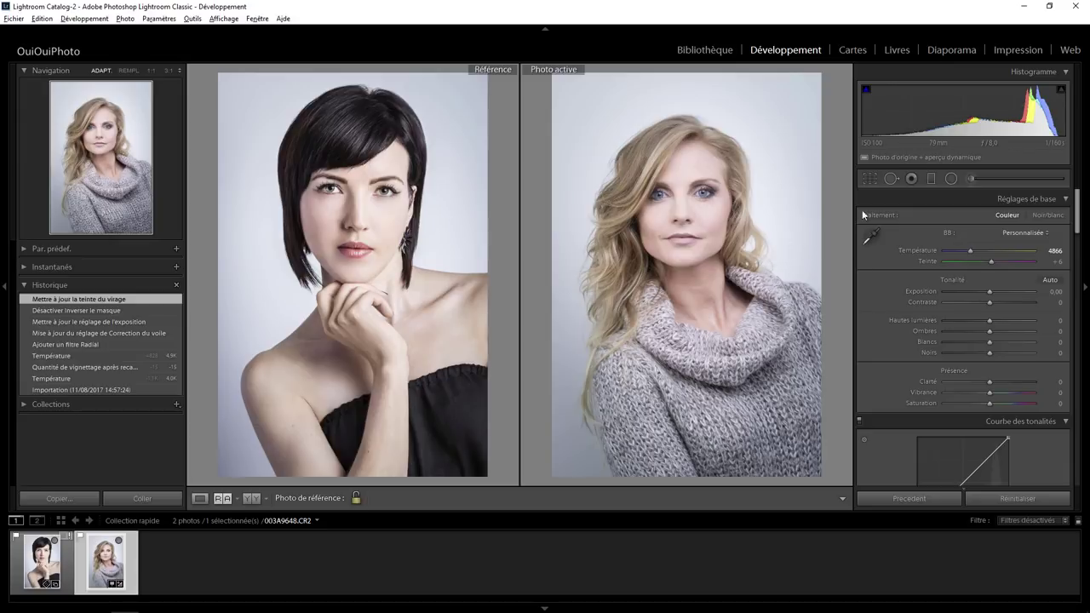
click(871, 181)
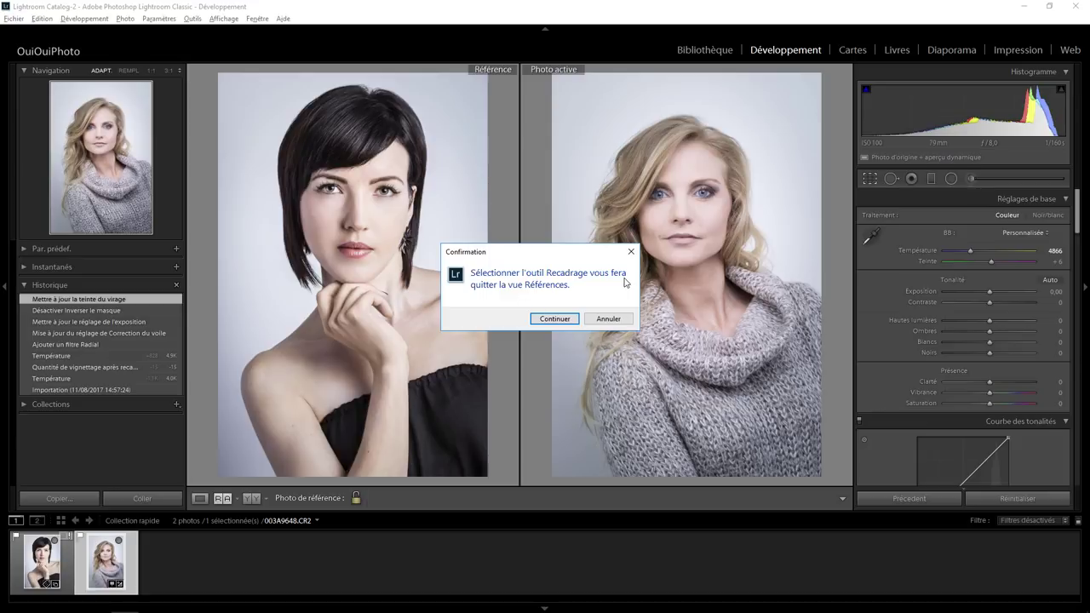
Tighten the crop around her face and shoulders, then restore the Reference View comparison.
click(557, 321)
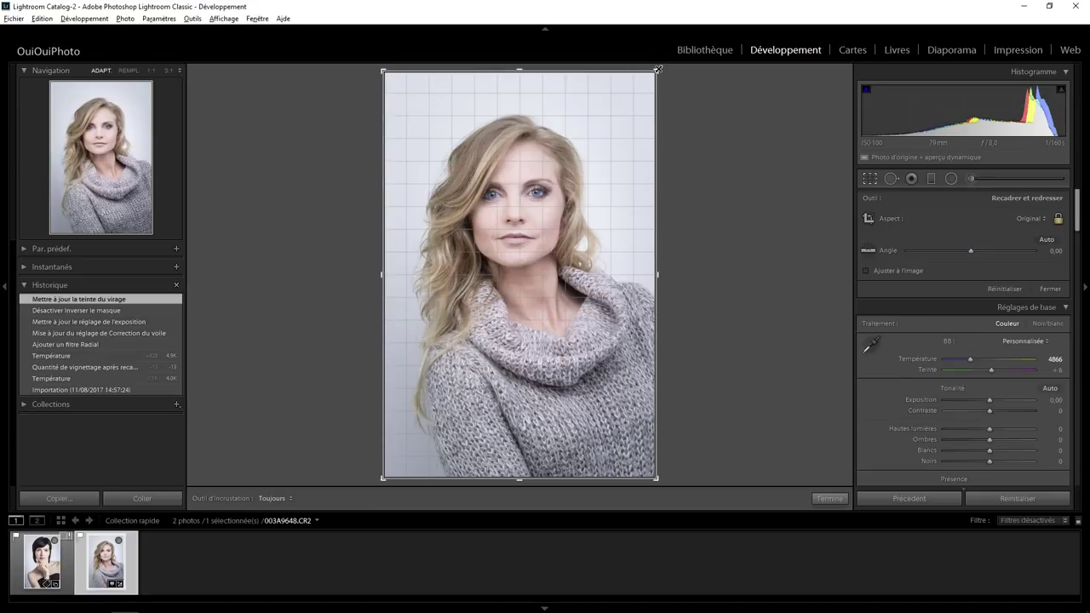
drag(656, 70, 639, 89)
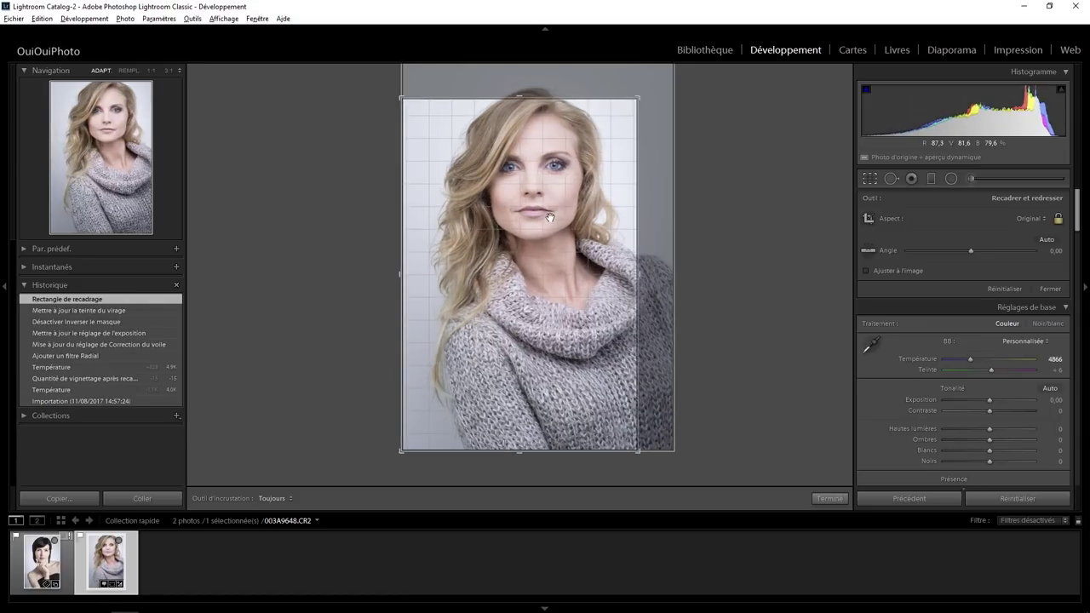
drag(542, 223, 530, 263)
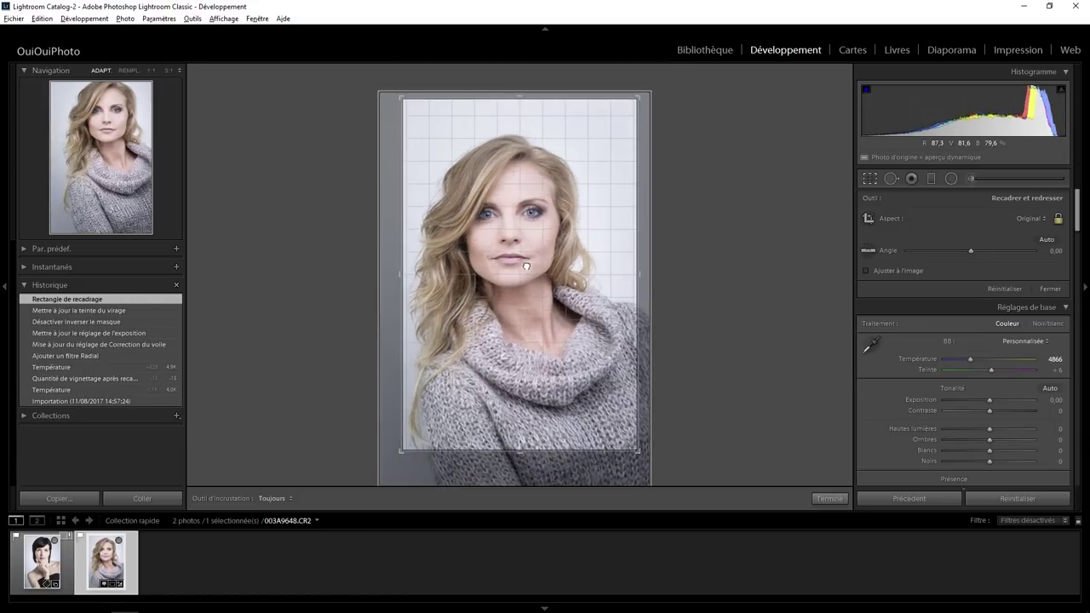
click(830, 498)
click(222, 498)
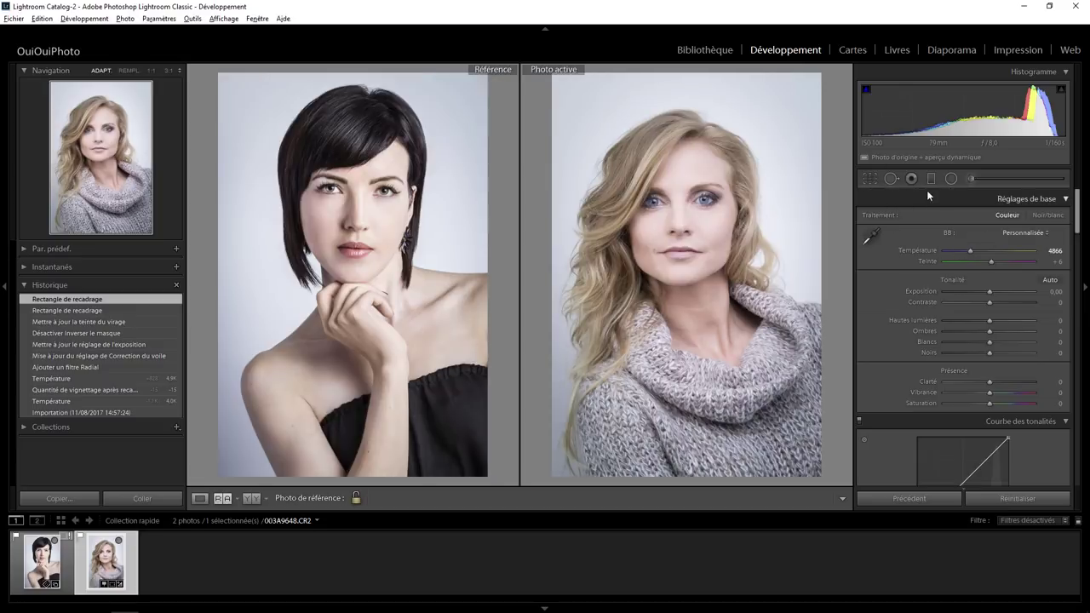
Draw a radial filter around her face and brush the adjustment onto her sweater.
click(952, 178)
drag(693, 230, 760, 293)
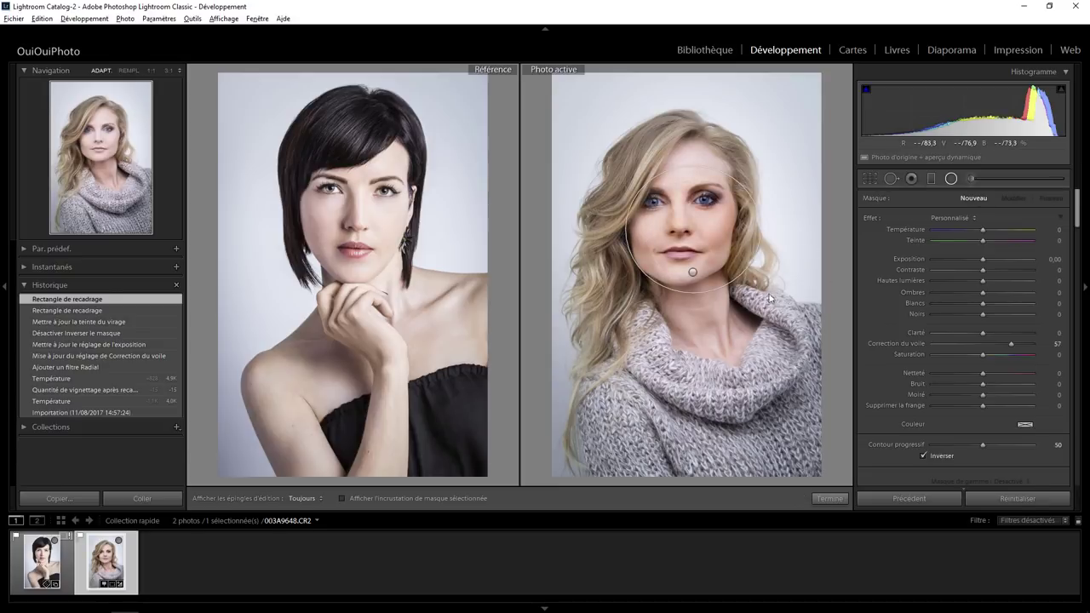
click(971, 179)
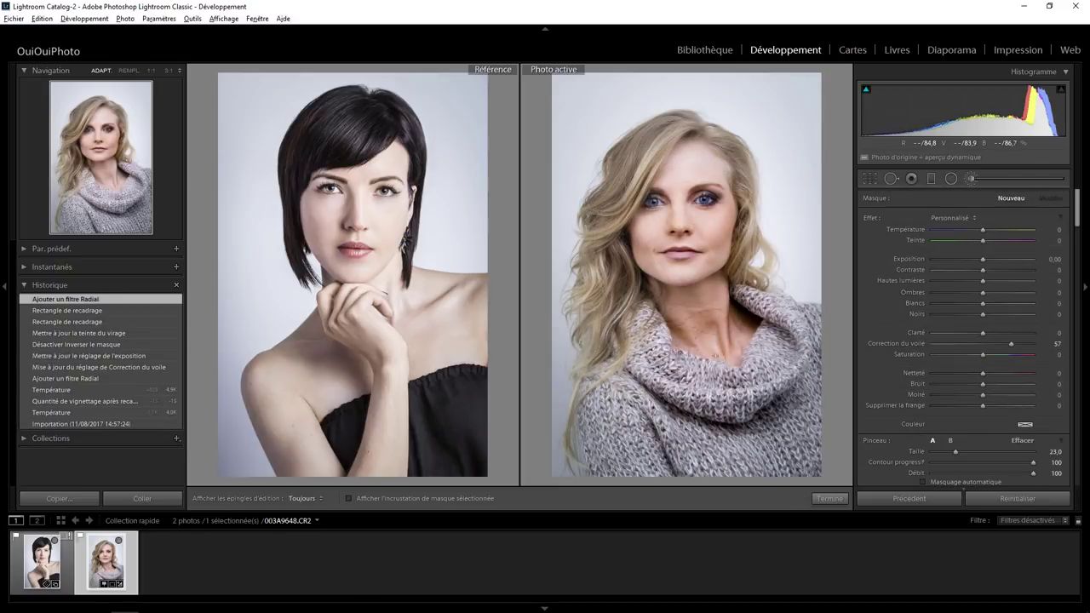
drag(701, 367, 720, 374)
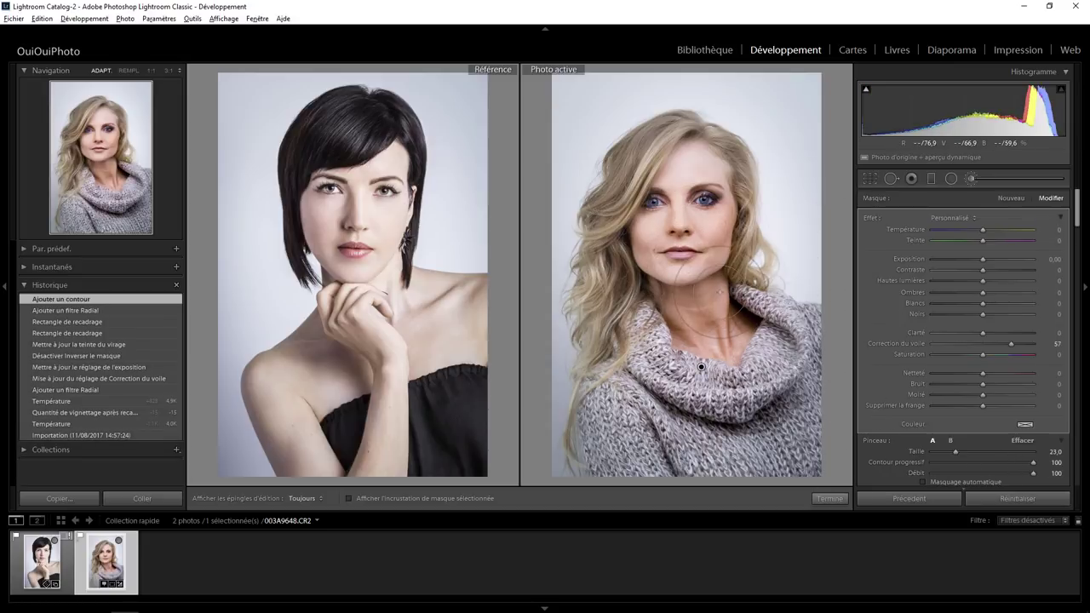
Compare the blonde portrait before and after edits using the backslash toggle.
key(backslash)
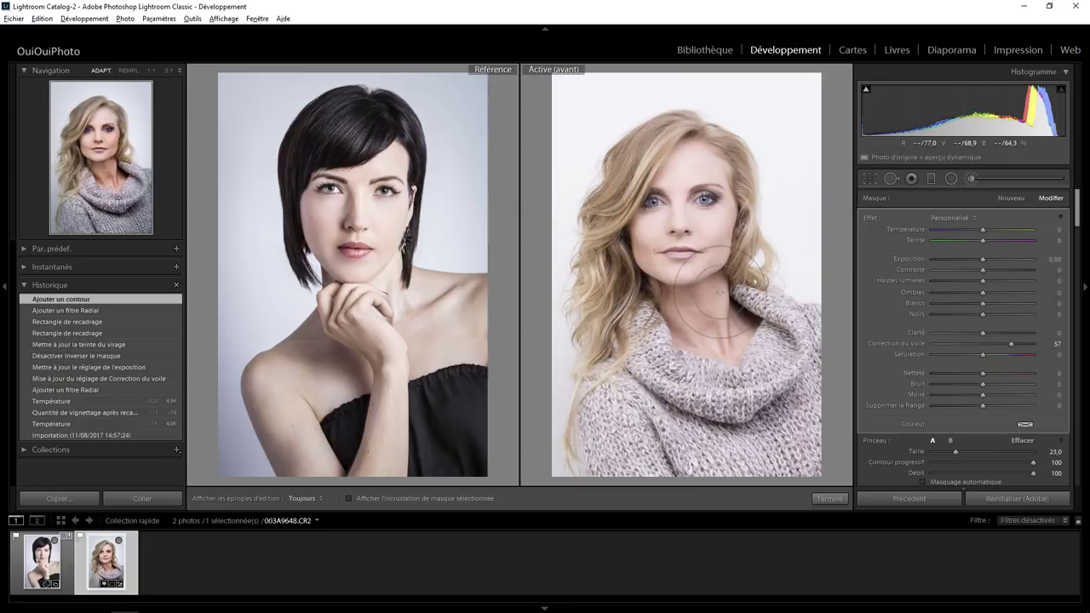
key(backslash)
key(backslash)
key(backslash)
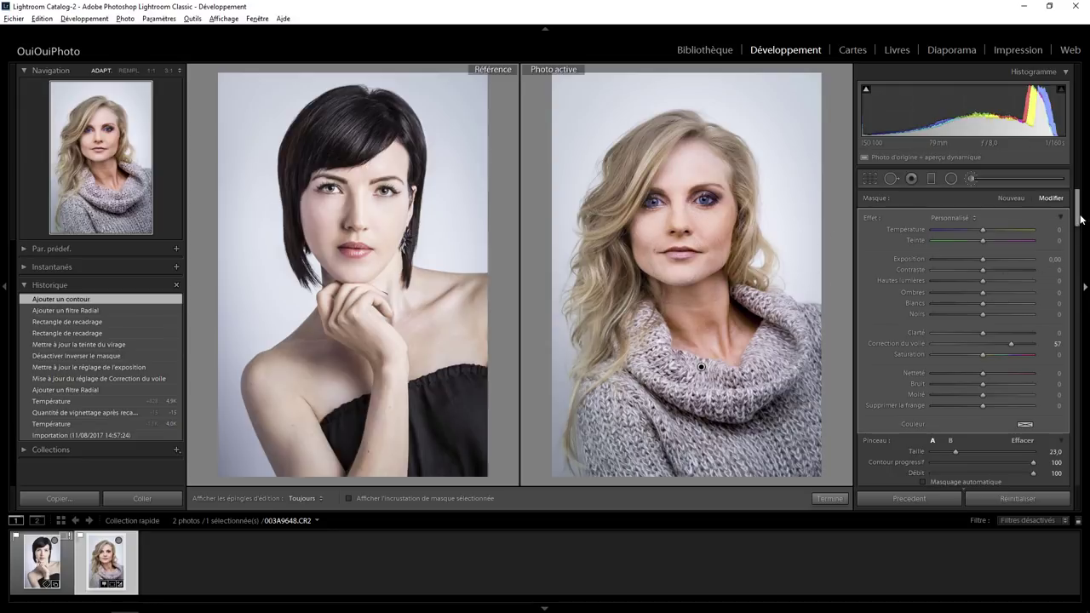
mouse_move(1077, 209)
mouse_down()
mouse_move(1077, 305)
mouse_move(1078, 231)
mouse_up()
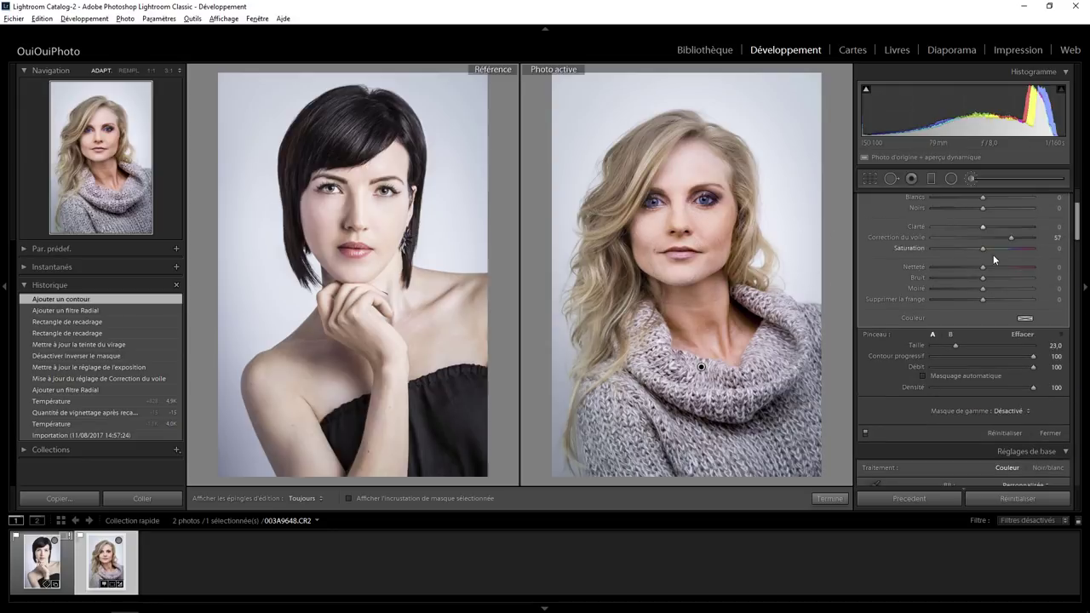
Reset all develop settings on the blonde portrait with Réinitialiser.
click(1029, 499)
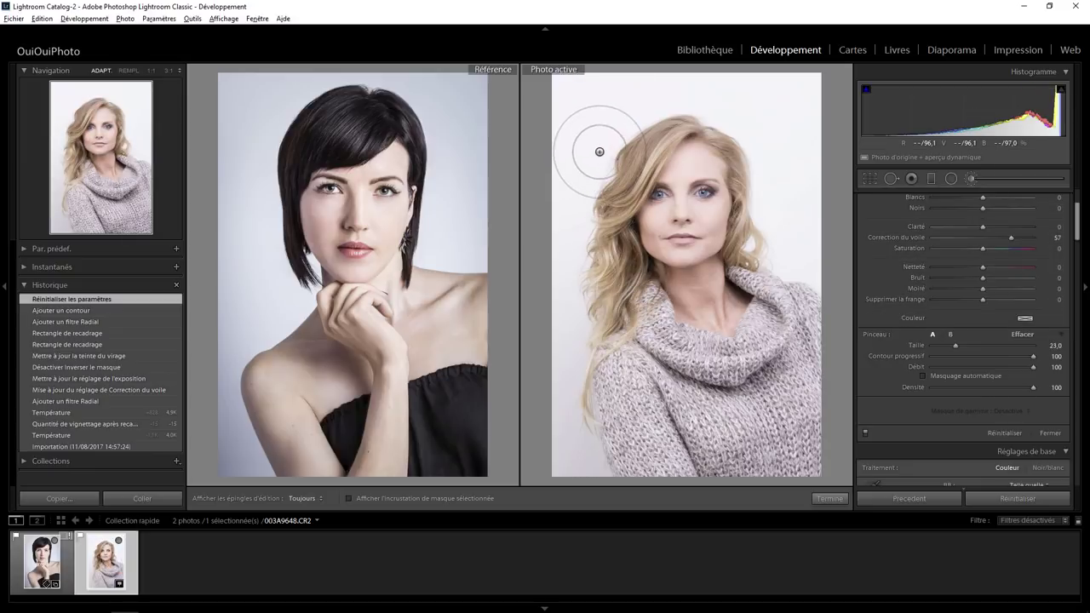